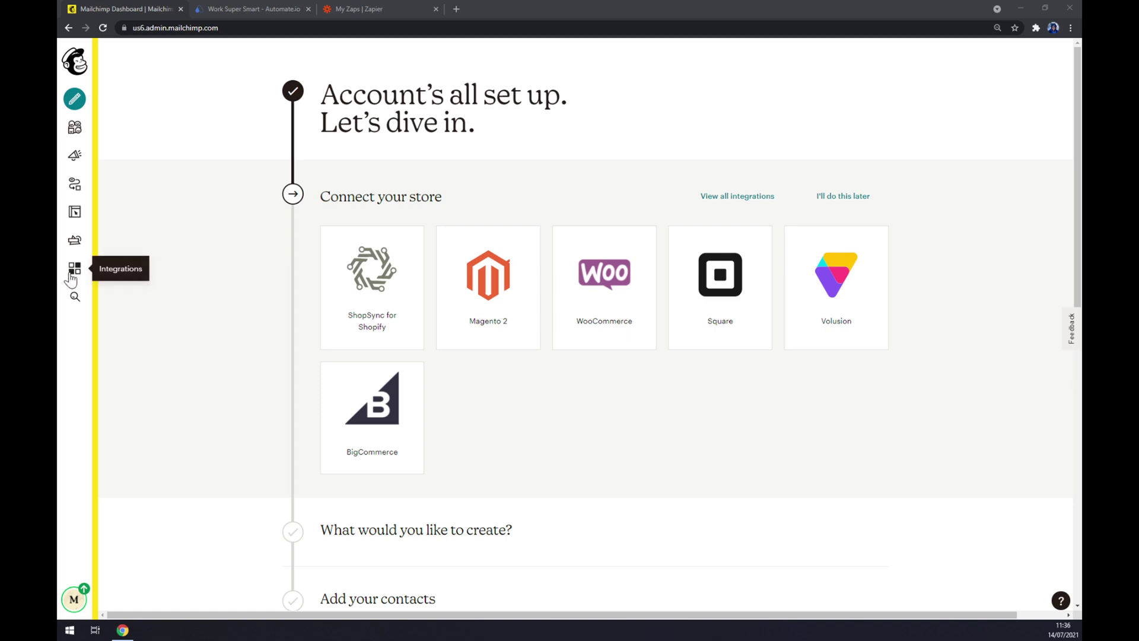
- Browse Mailchimp's Integrations category (Facebook, Google, SurveyMonkey, Twitter), then switch to the Automate.io tab
{"action": "left_click", "coordinate": [72, 274]}
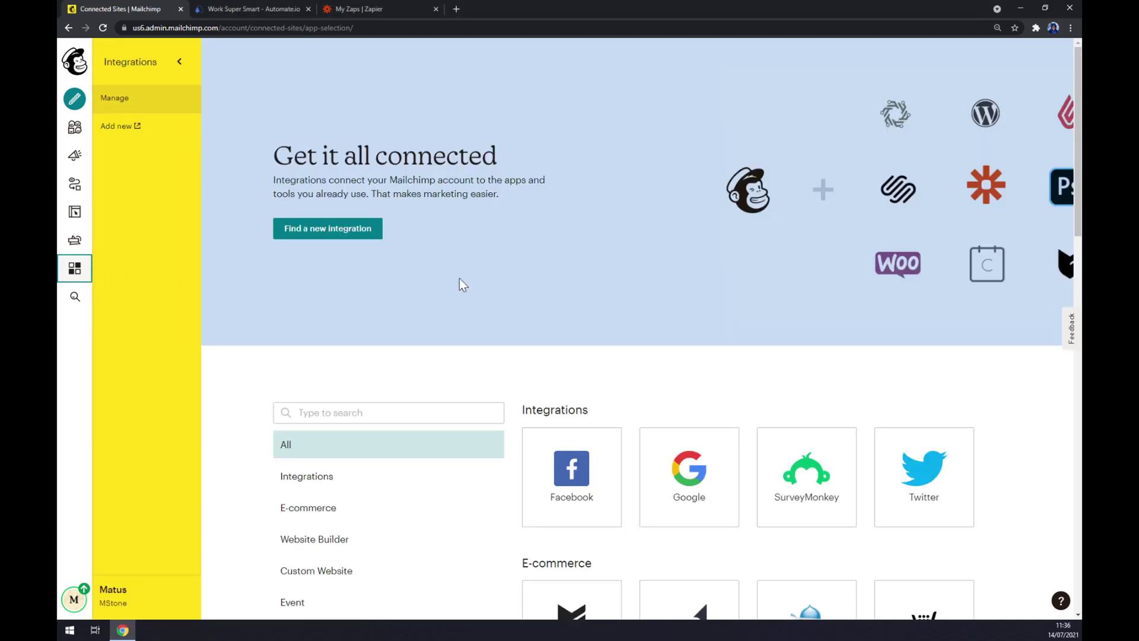
{"action": "left_click", "coordinate": [347, 473]}
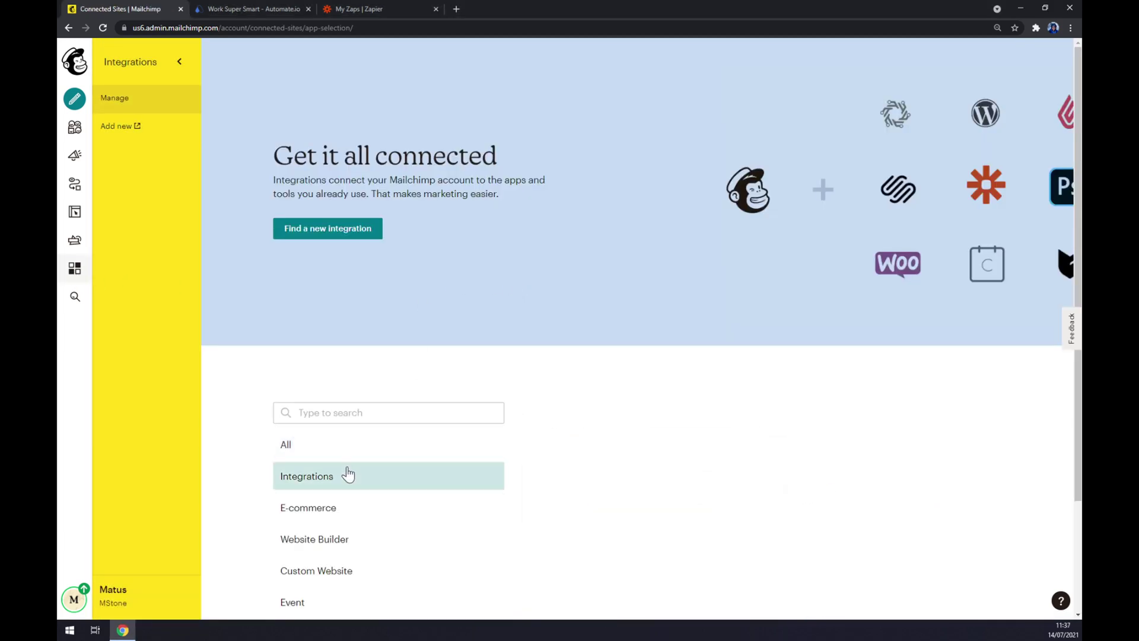
{"action": "scroll", "coordinate": [599, 321], "scroll_direction": "down", "scroll_amount": 1}
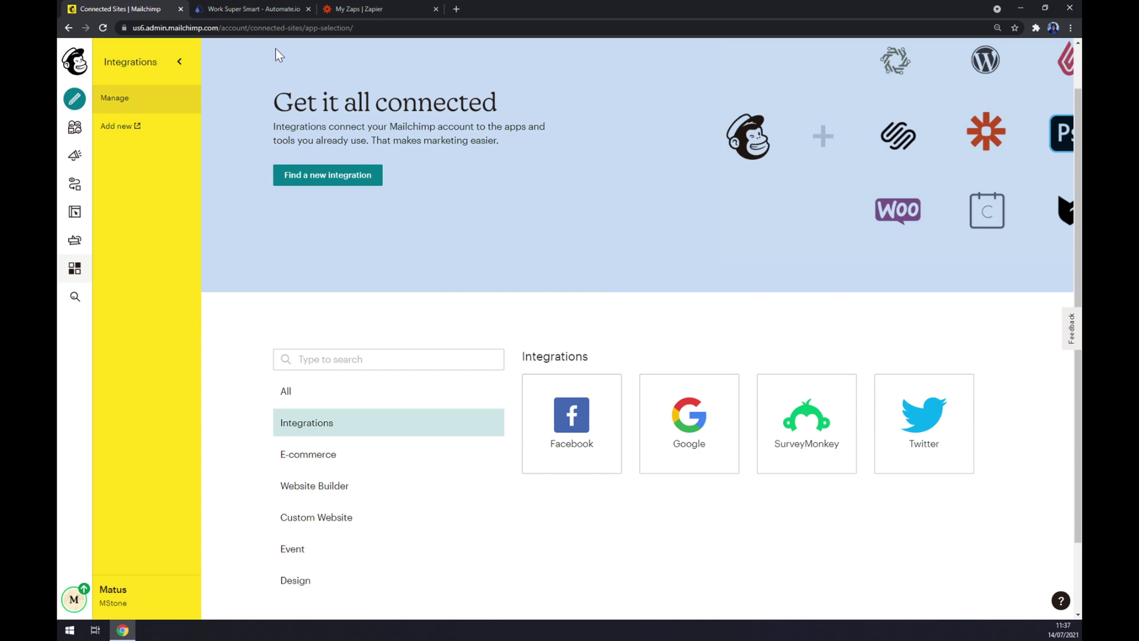
{"action": "left_click", "coordinate": [244, 9]}
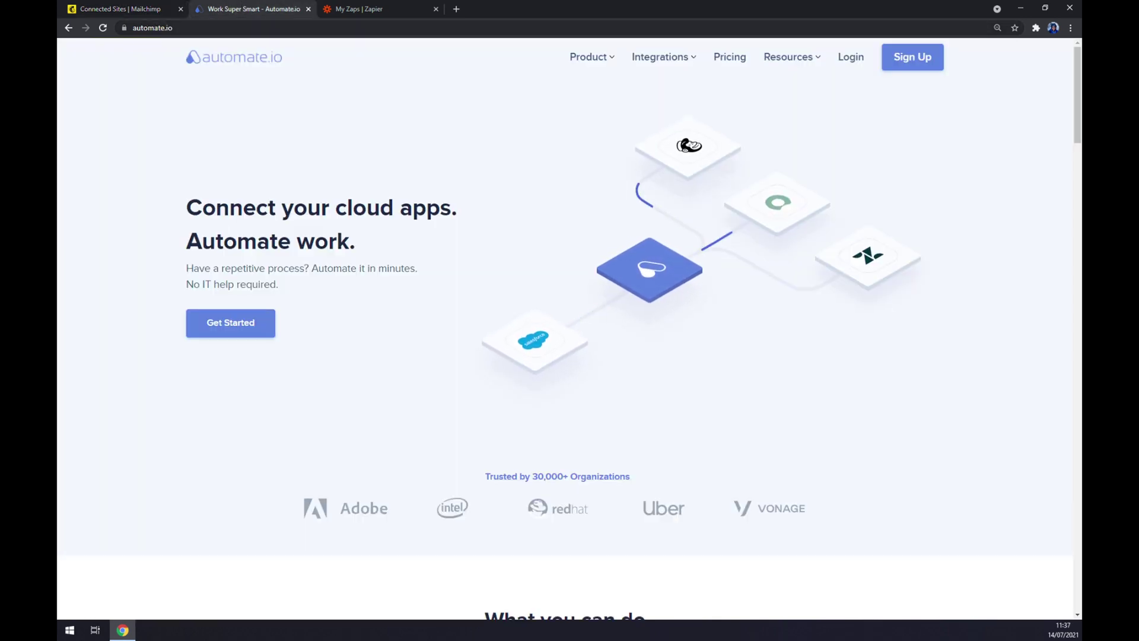
- Search Automate.io's full app list for 'mail' and open the Mailchimp integrations page
{"action": "mouse_move", "coordinate": [668, 64]}
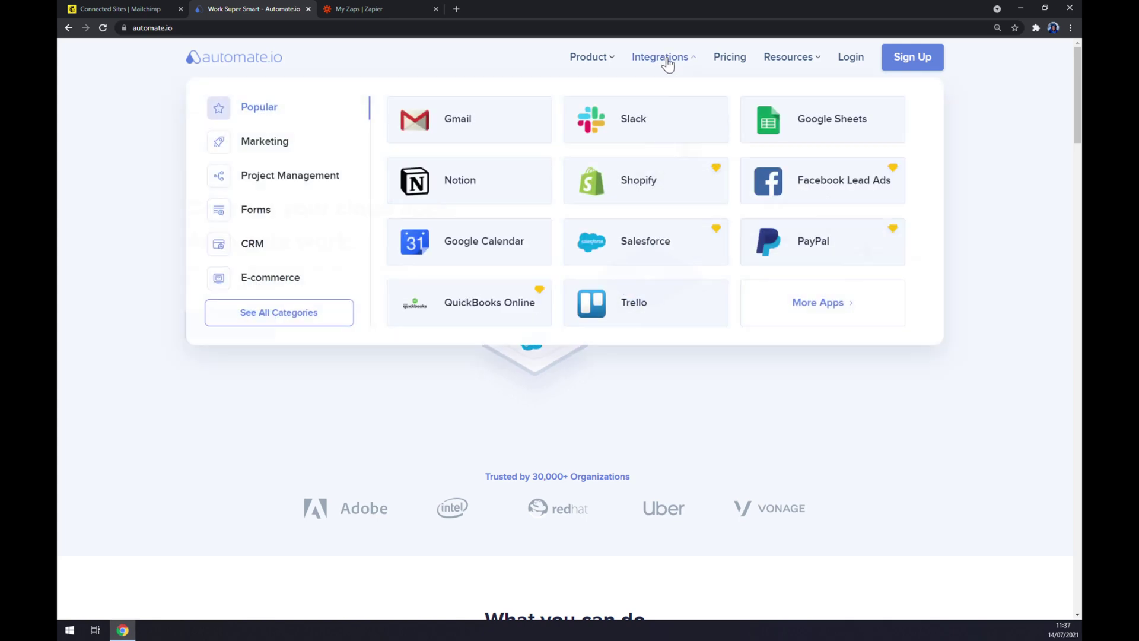
{"action": "left_click", "coordinate": [274, 321]}
{"action": "left_click", "coordinate": [357, 263]}
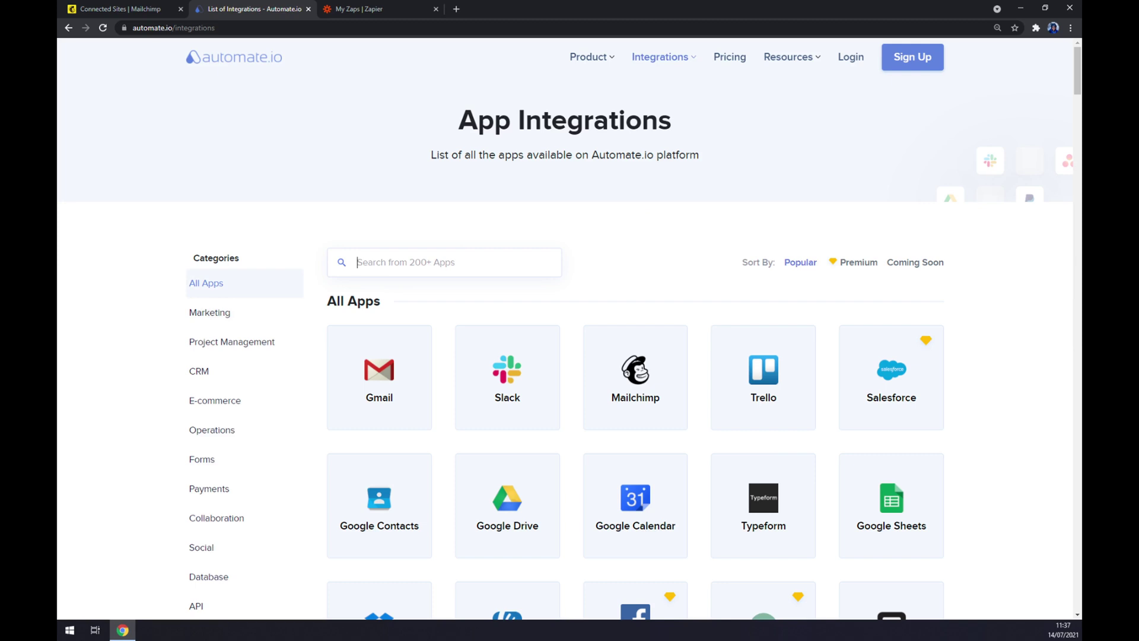
{"action": "type", "text": "mail"}
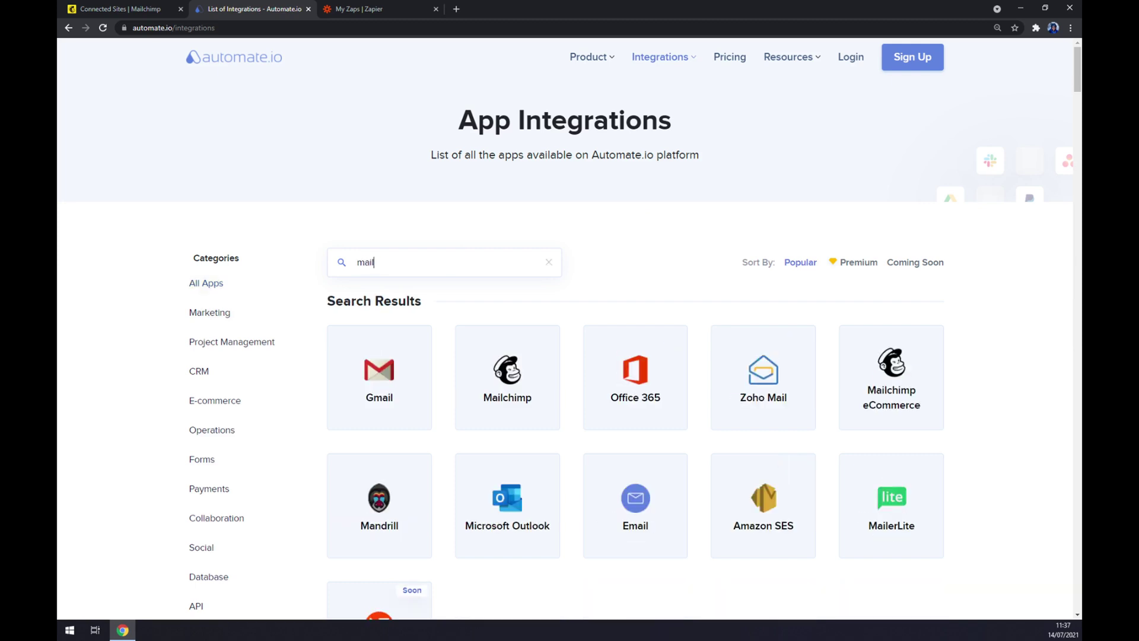
{"action": "left_click", "coordinate": [461, 339]}
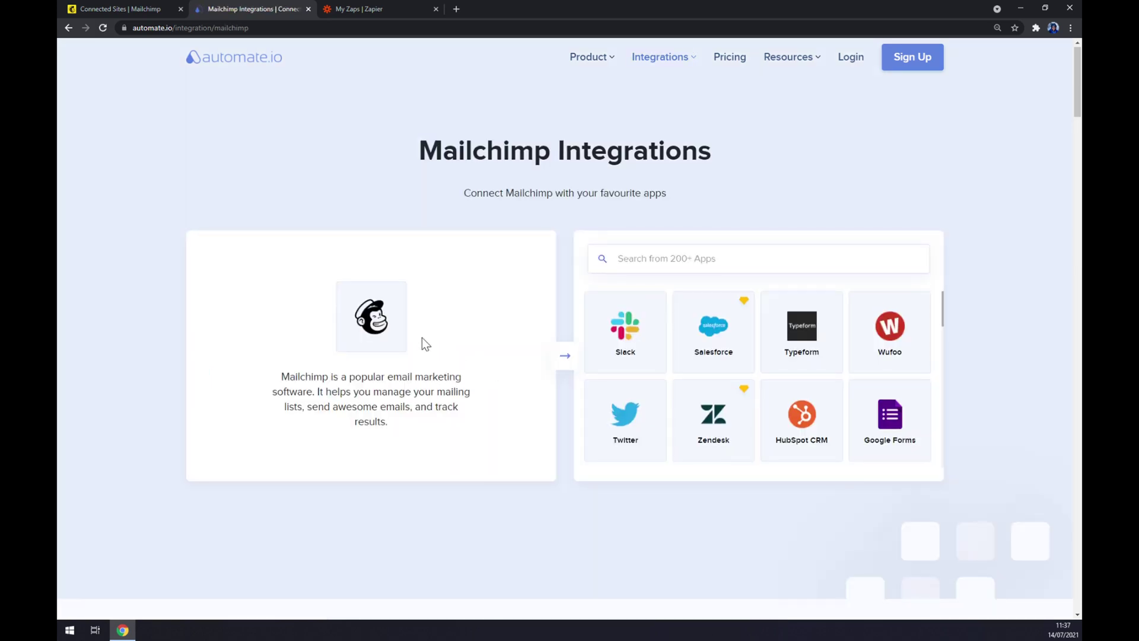
- Search 'hubs' in Mailchimp's app box and open the HubSpot and Mailchimp integration page
{"action": "left_click_drag", "start_coordinate": [233, 254], "coordinate": [342, 296]}
{"action": "left_click", "coordinate": [486, 439]}
{"action": "left_click", "coordinate": [313, 278]}
{"action": "left_click", "coordinate": [691, 261]}
{"action": "type", "text": "hubs"}
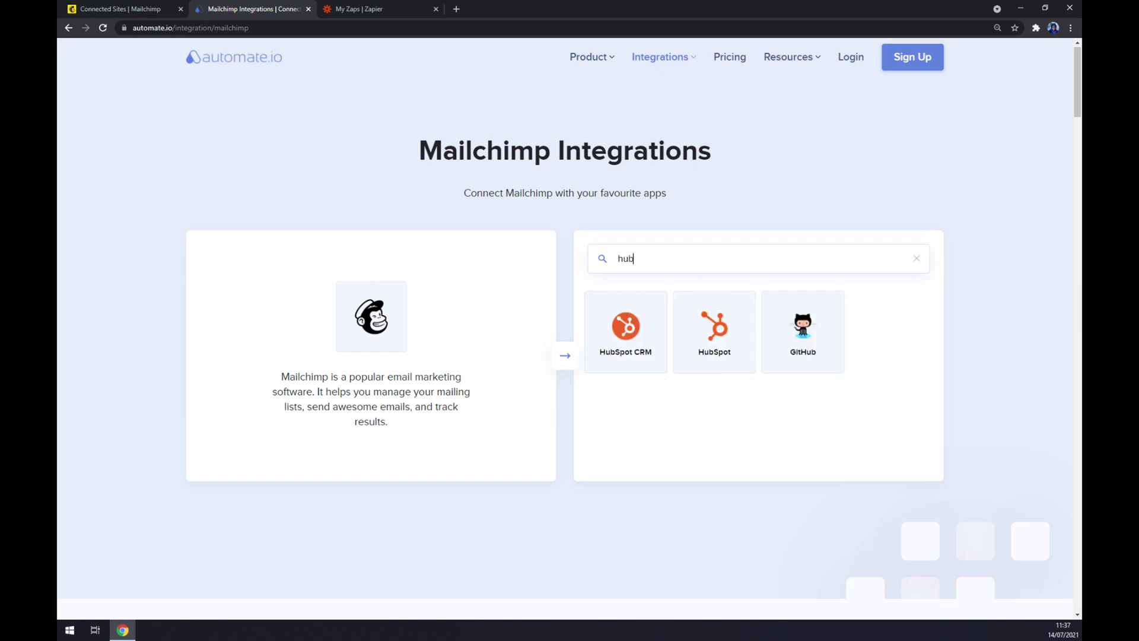
{"action": "left_click", "coordinate": [722, 310]}
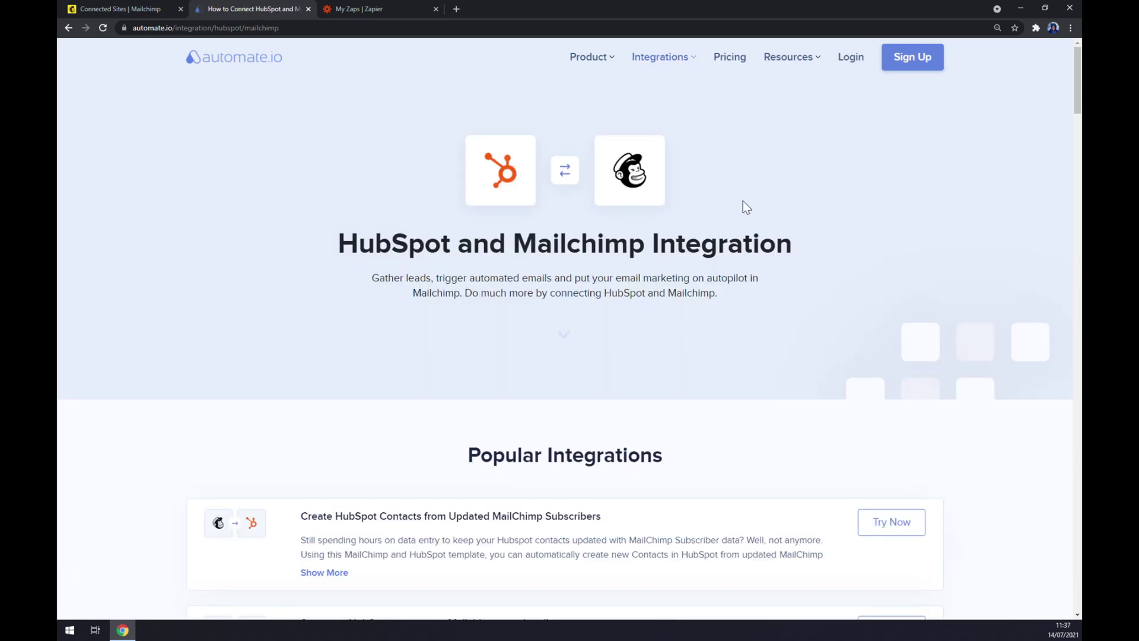
- Under Create your own Integration, choose Mailchimp's New Subscriber as the trigger
{"action": "scroll", "coordinate": [623, 209], "scroll_direction": "down", "scroll_amount": 3}
{"action": "scroll", "coordinate": [640, 223], "scroll_direction": "up", "scroll_amount": 2}
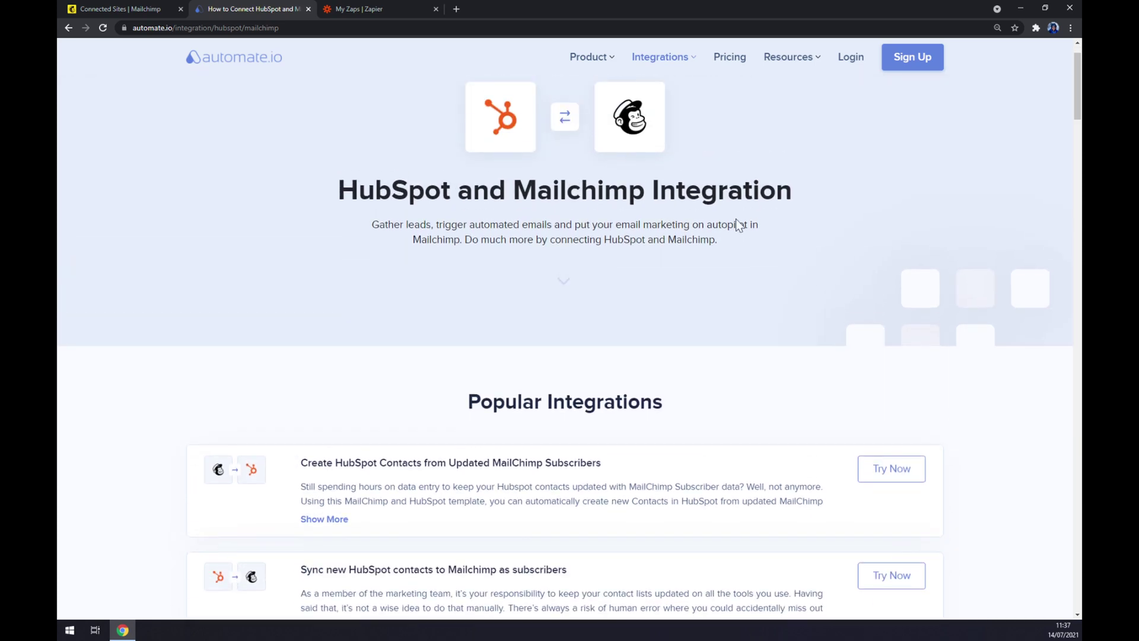
{"action": "scroll", "coordinate": [651, 261], "scroll_direction": "down", "scroll_amount": 3}
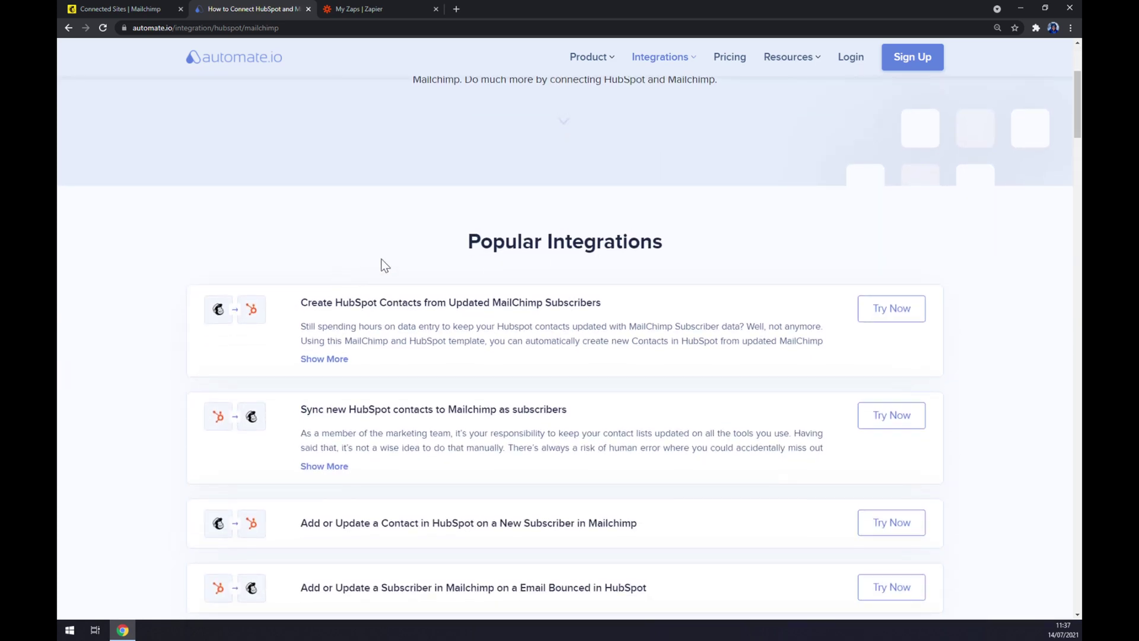
{"action": "left_click_drag", "start_coordinate": [464, 240], "coordinate": [677, 245]}
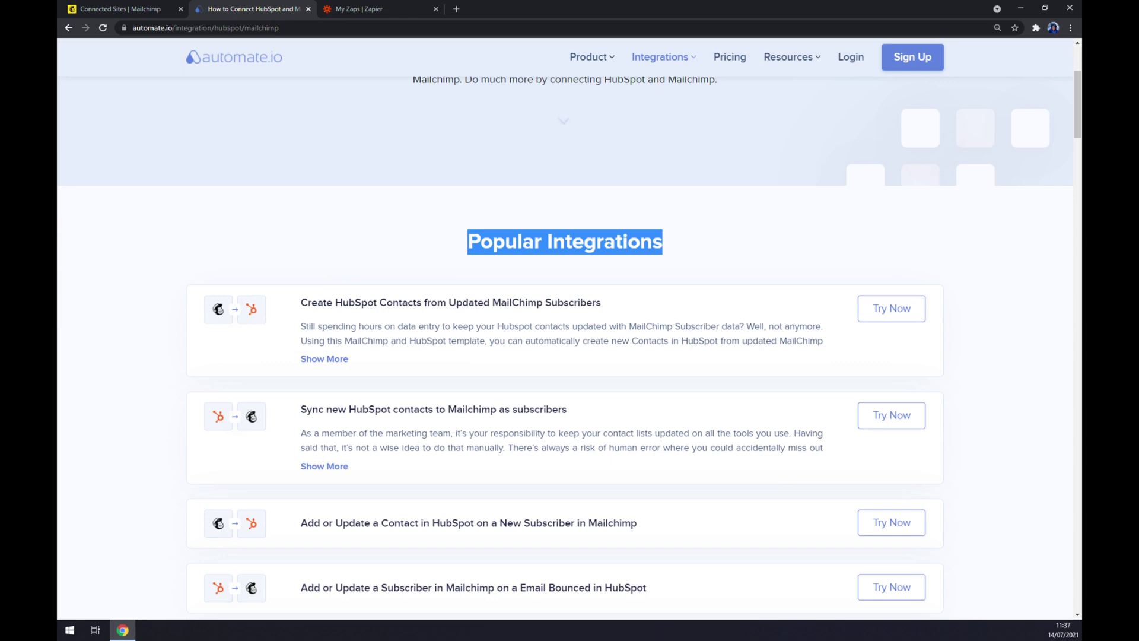
{"action": "scroll", "coordinate": [603, 255], "scroll_direction": "down", "scroll_amount": 2}
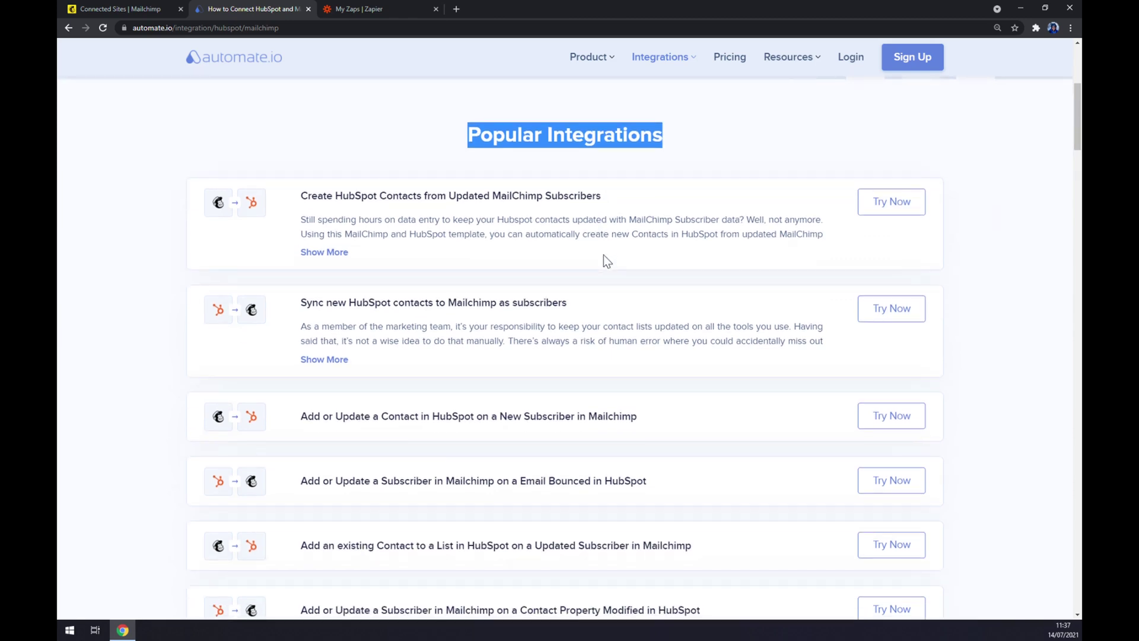
{"action": "scroll", "coordinate": [490, 226], "scroll_direction": "down", "scroll_amount": 5}
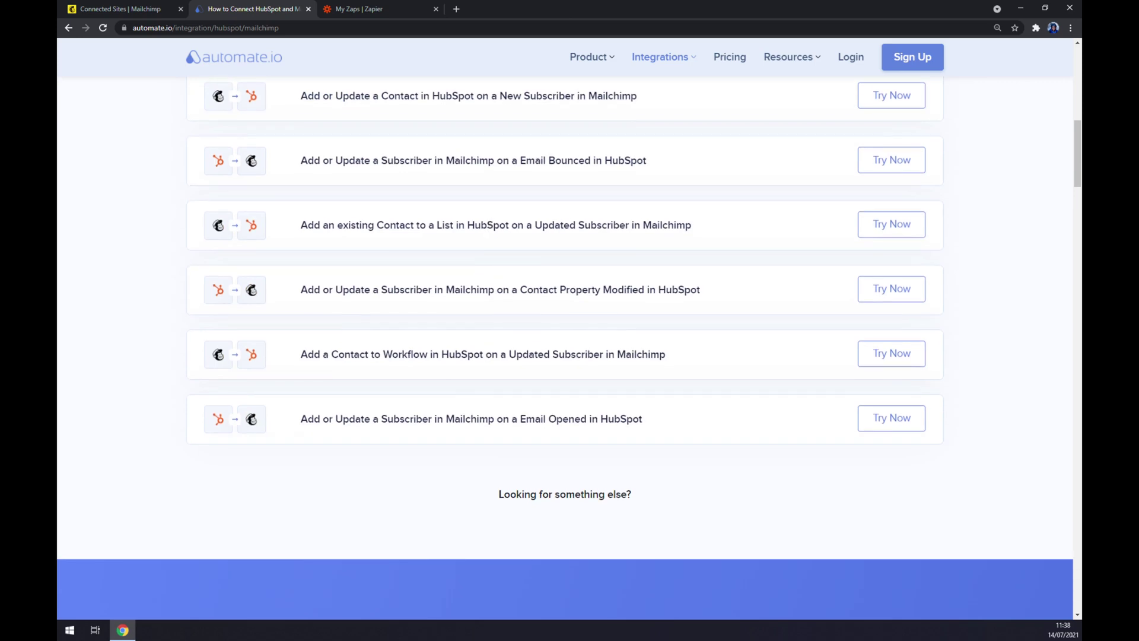
{"action": "scroll", "coordinate": [409, 280], "scroll_direction": "down", "scroll_amount": 4}
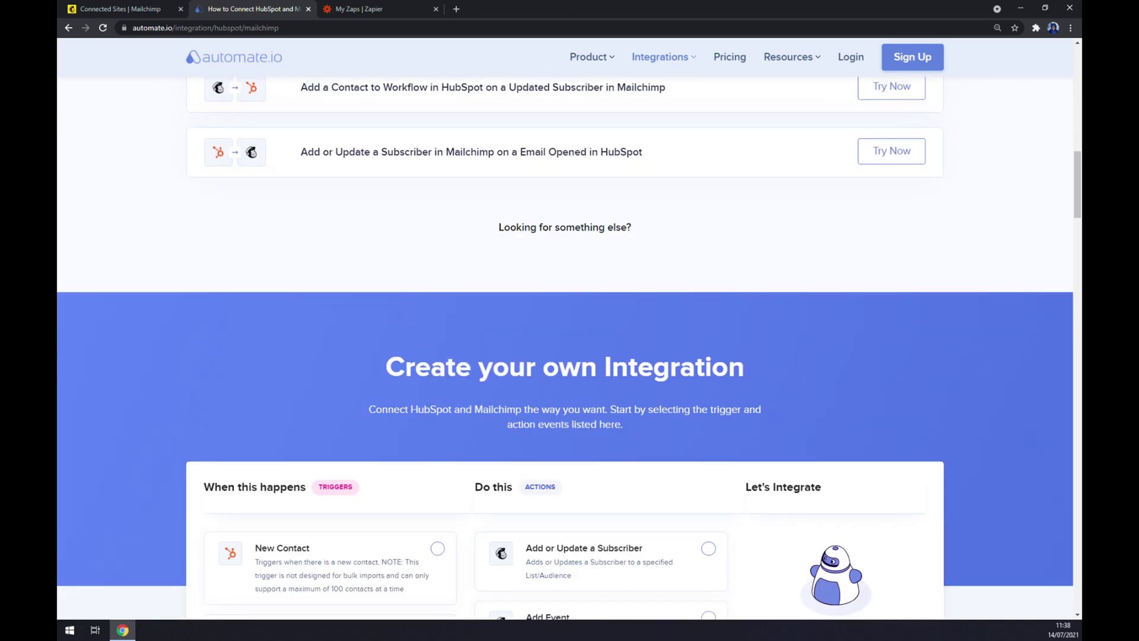
{"action": "scroll", "coordinate": [387, 336], "scroll_direction": "down", "scroll_amount": 3}
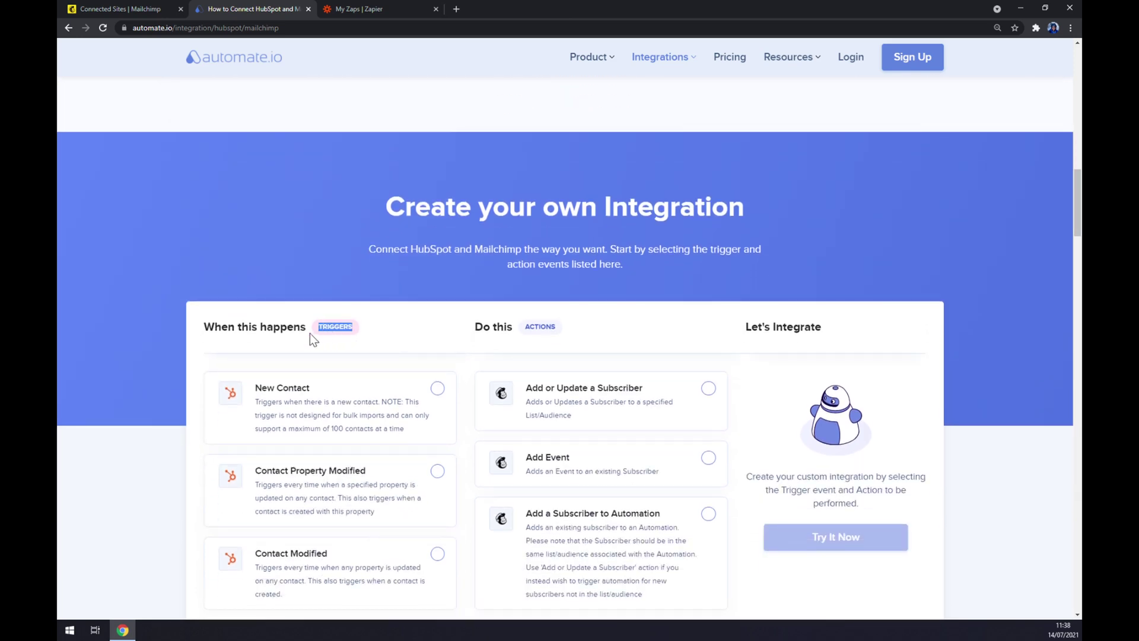
{"action": "scroll", "coordinate": [373, 351], "scroll_direction": "down", "scroll_amount": 12}
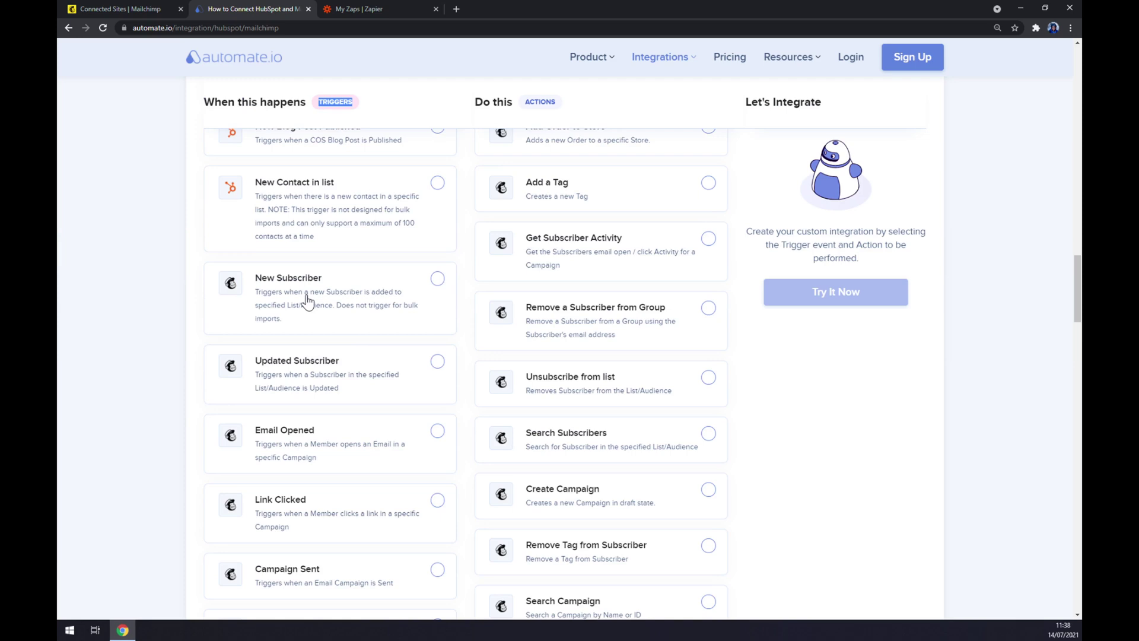
{"action": "left_click", "coordinate": [336, 300]}
- Select HubSpot's Add or Update a Contact in the Do this actions column
{"action": "scroll", "coordinate": [354, 323], "scroll_direction": "down", "scroll_amount": 9}
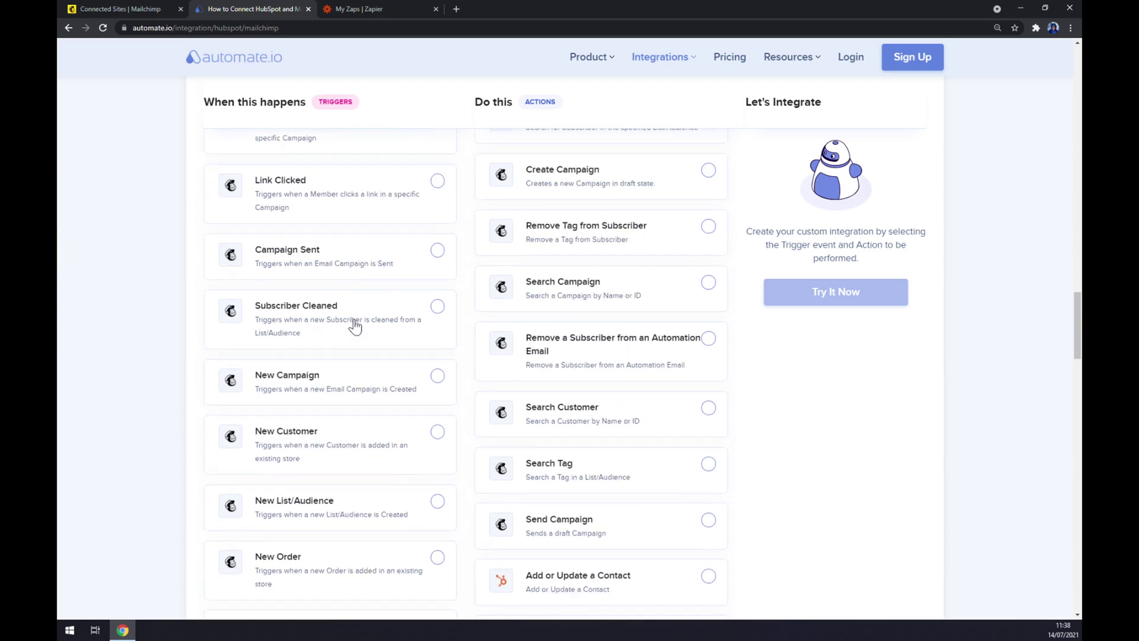
{"action": "scroll", "coordinate": [343, 320], "scroll_direction": "up", "scroll_amount": 7}
{"action": "scroll", "coordinate": [338, 315], "scroll_direction": "up", "scroll_amount": 2}
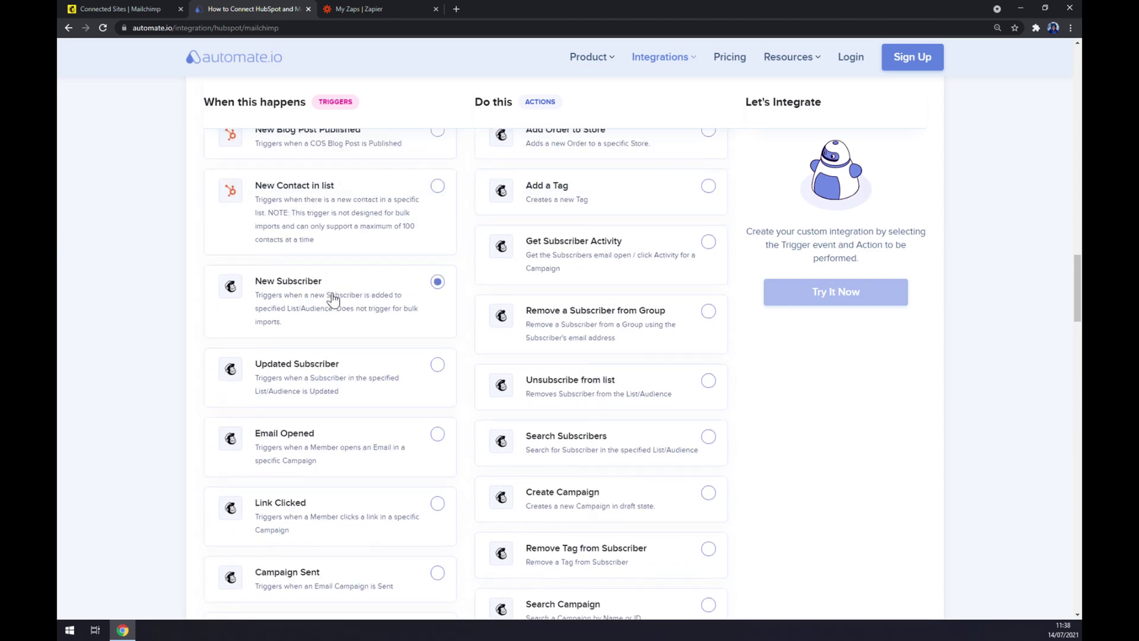
{"action": "scroll", "coordinate": [323, 367], "scroll_direction": "down", "scroll_amount": 7}
{"action": "scroll", "coordinate": [321, 376], "scroll_direction": "down", "scroll_amount": 3}
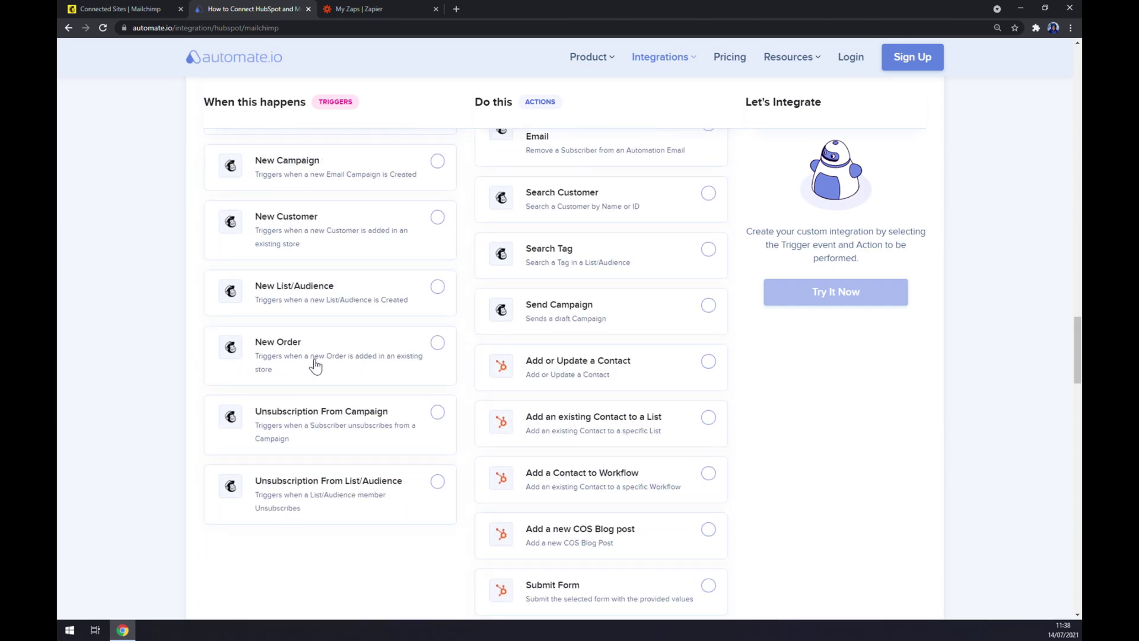
{"action": "scroll", "coordinate": [313, 363], "scroll_direction": "up", "scroll_amount": 17}
{"action": "scroll", "coordinate": [337, 365], "scroll_direction": "up", "scroll_amount": 9}
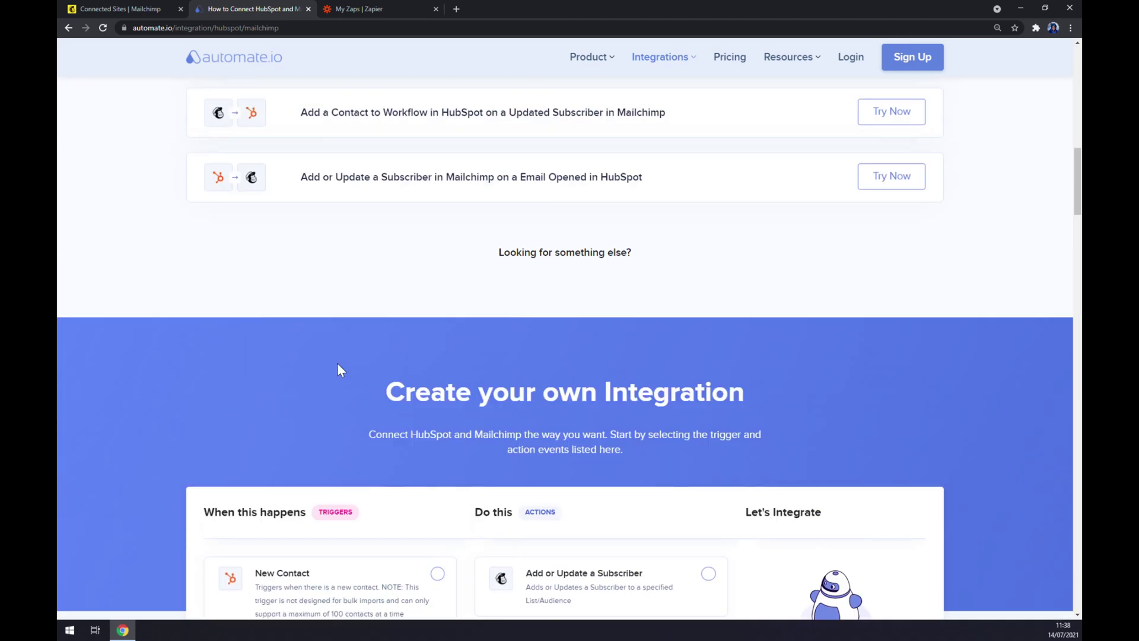
{"action": "scroll", "coordinate": [530, 382], "scroll_direction": "down", "scroll_amount": 4}
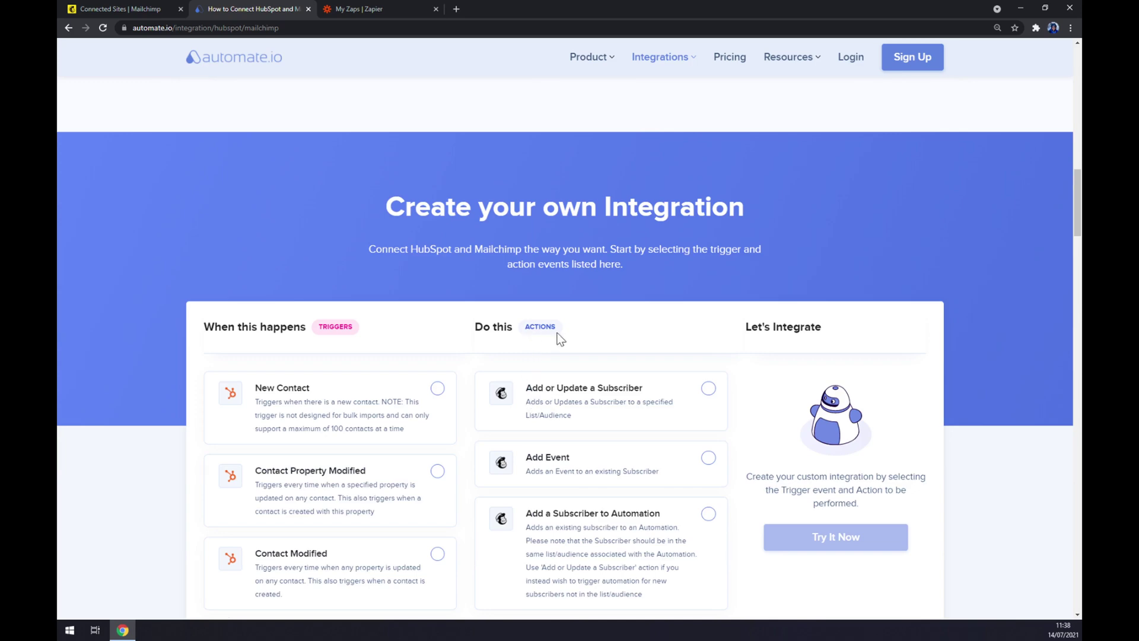
{"action": "scroll", "coordinate": [548, 338], "scroll_direction": "down", "scroll_amount": 15}
{"action": "scroll", "coordinate": [551, 344], "scroll_direction": "down", "scroll_amount": 2}
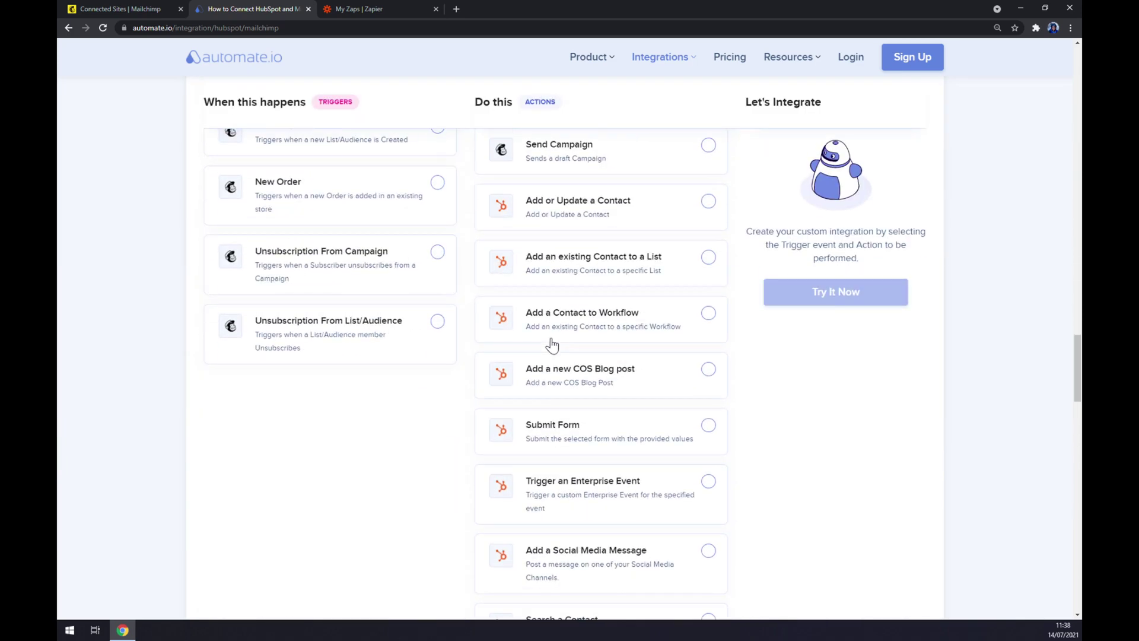
{"action": "left_click", "coordinate": [668, 217]}
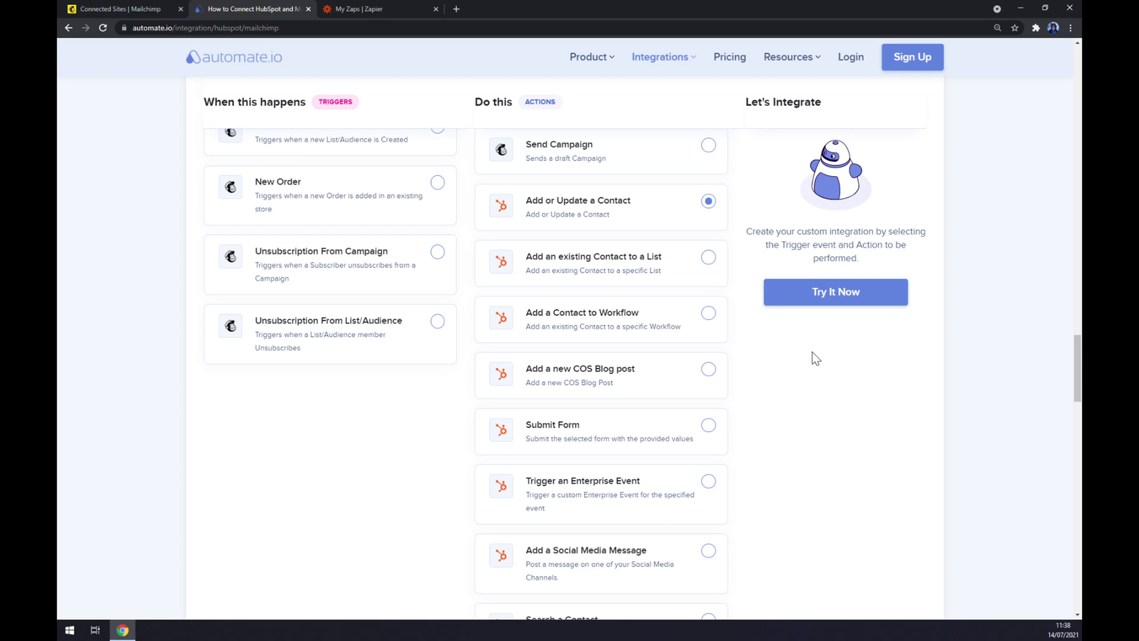
- Go to Zapier's My Zaps page and create a new zap
{"action": "left_click", "coordinate": [391, 8]}
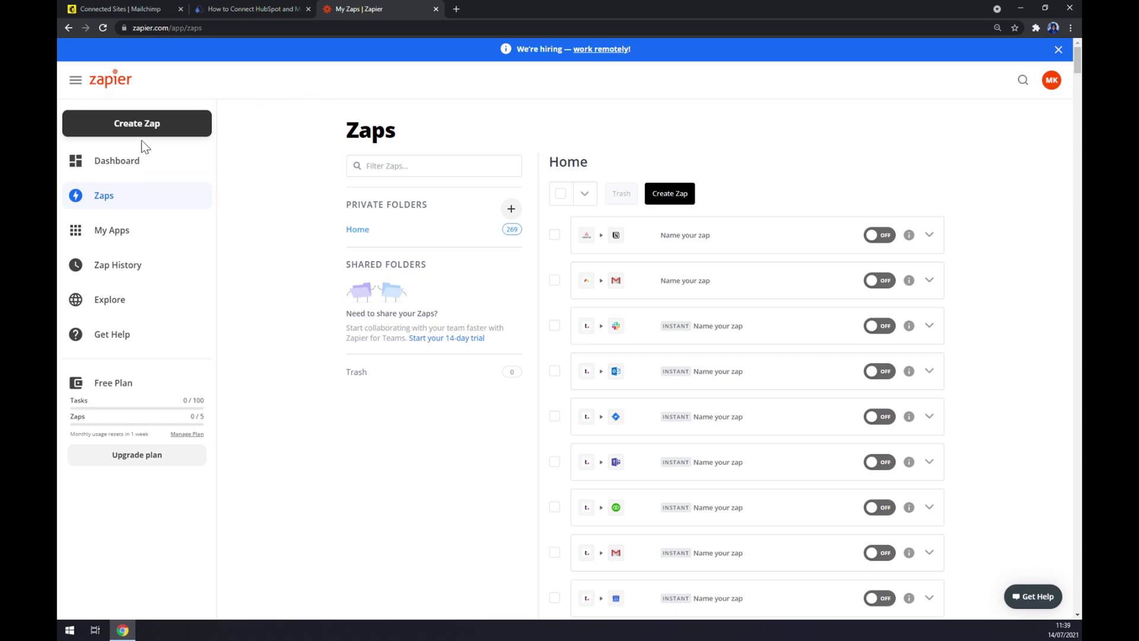
{"action": "left_click", "coordinate": [162, 137]}
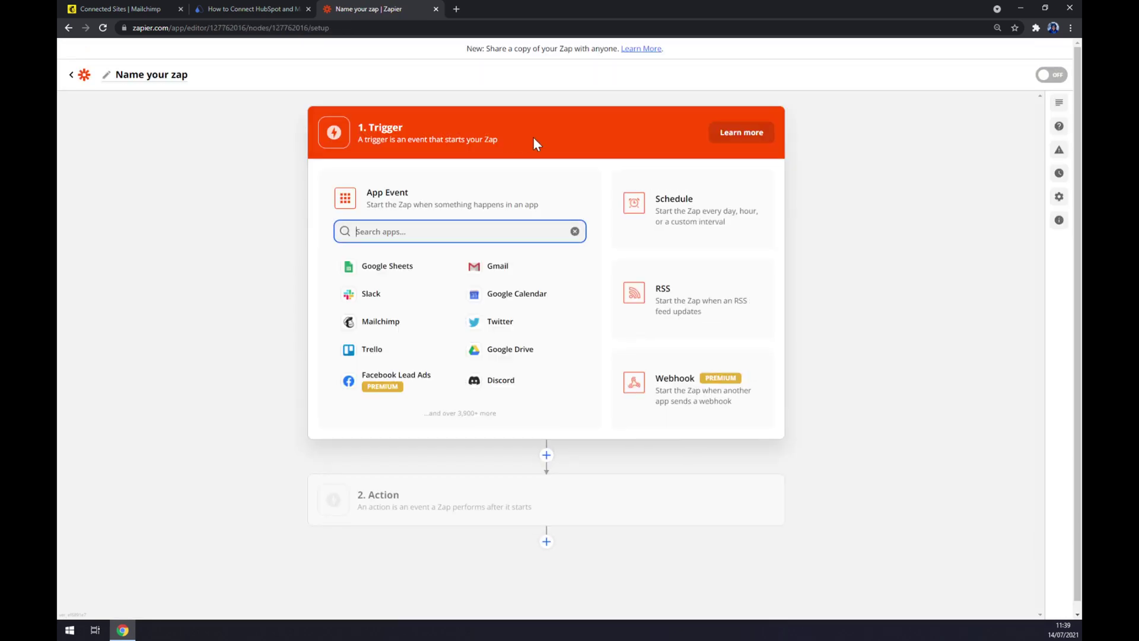
- Set the zap's trigger to Mailchimp's New Audience event
{"action": "left_click_drag", "start_coordinate": [501, 143], "coordinate": [347, 123]}
{"action": "left_click", "coordinate": [385, 231]}
{"action": "type", "text": "mail"}
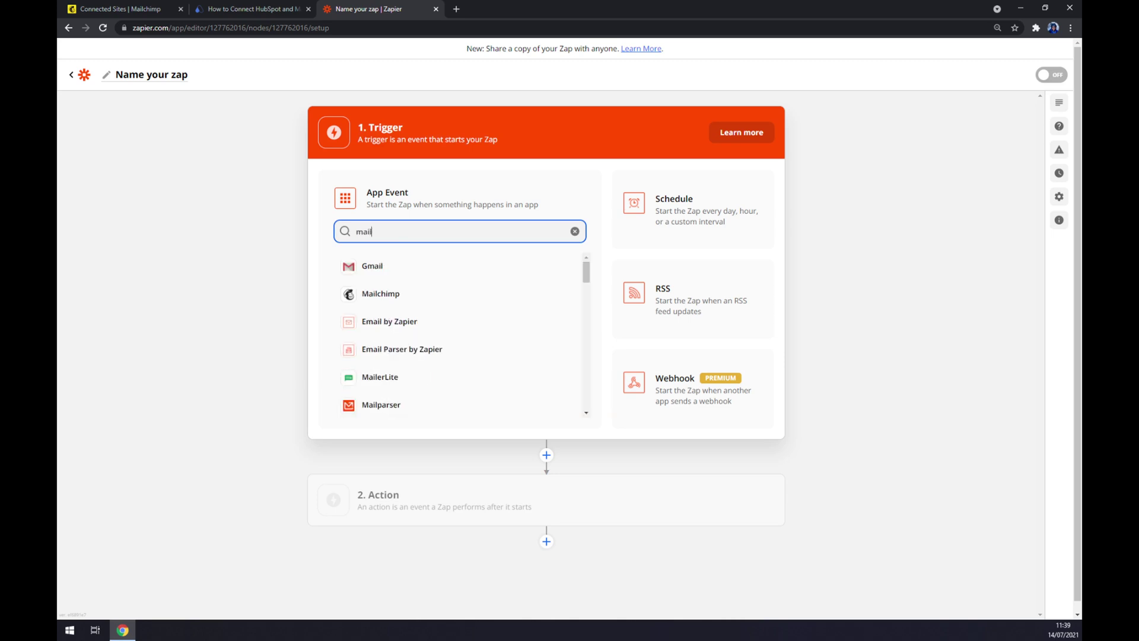
{"action": "left_click", "coordinate": [399, 298]}
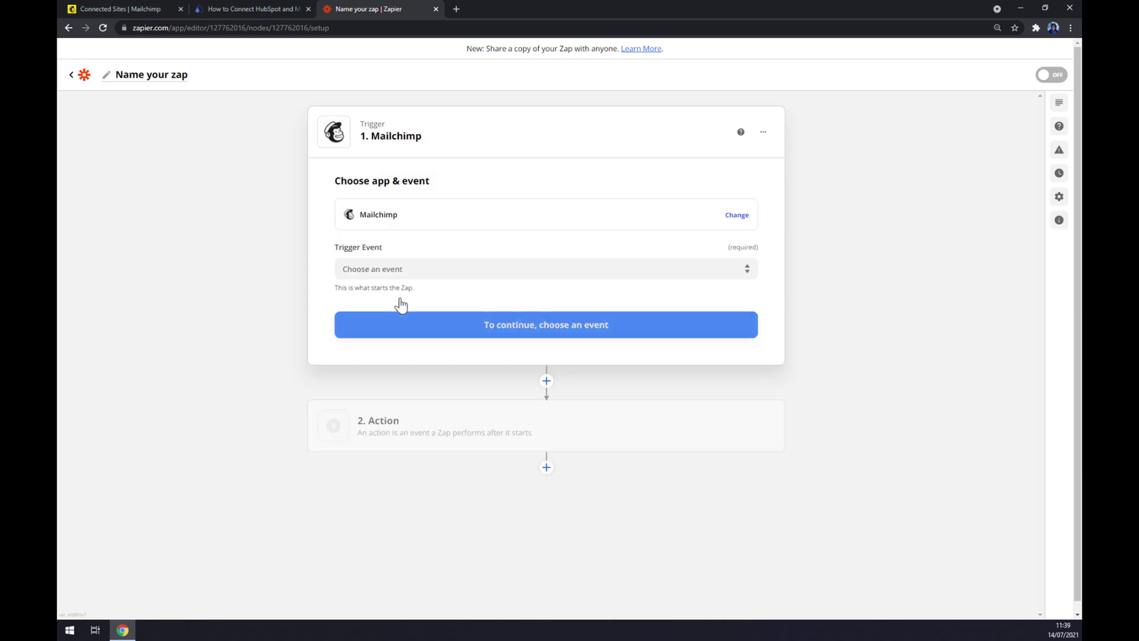
{"action": "left_click", "coordinate": [415, 268]}
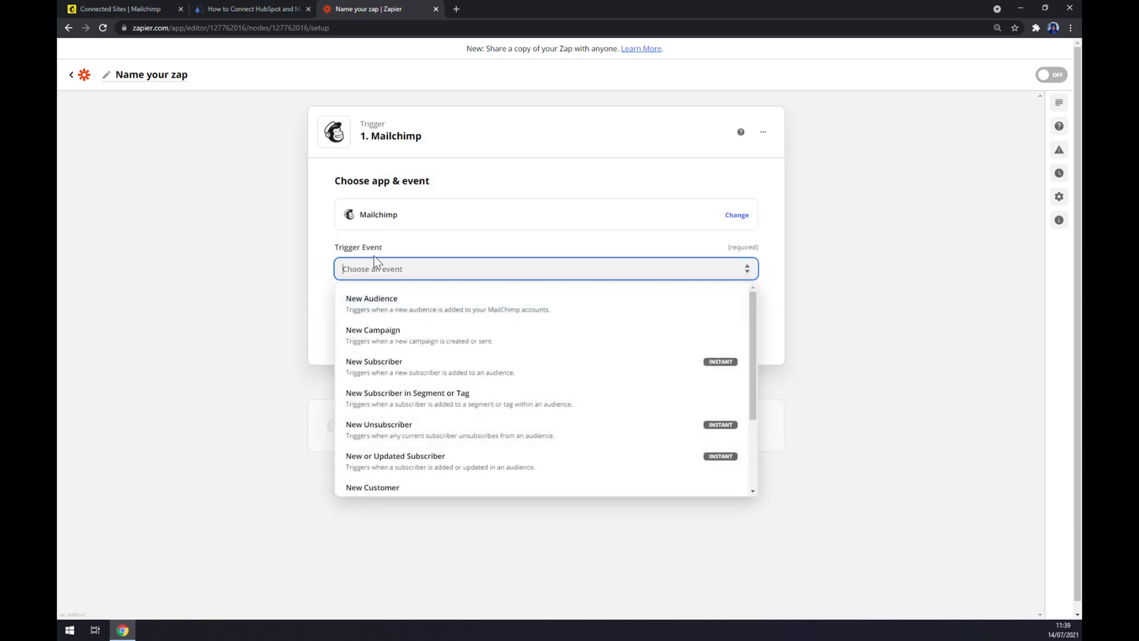
{"action": "left_click", "coordinate": [403, 314]}
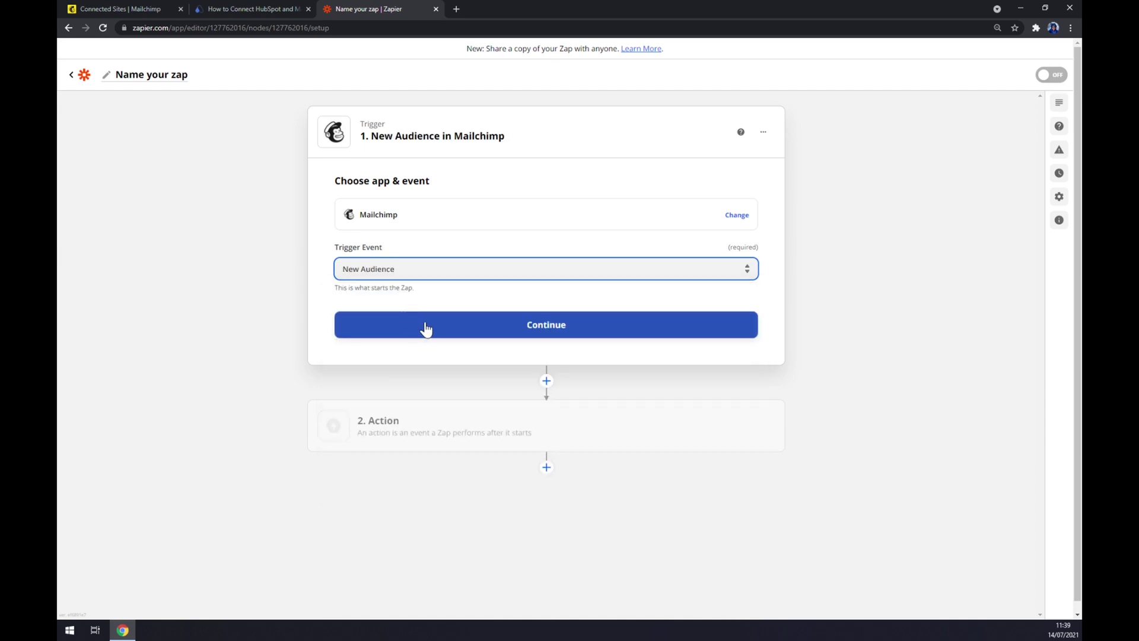
{"action": "left_click", "coordinate": [425, 328]}
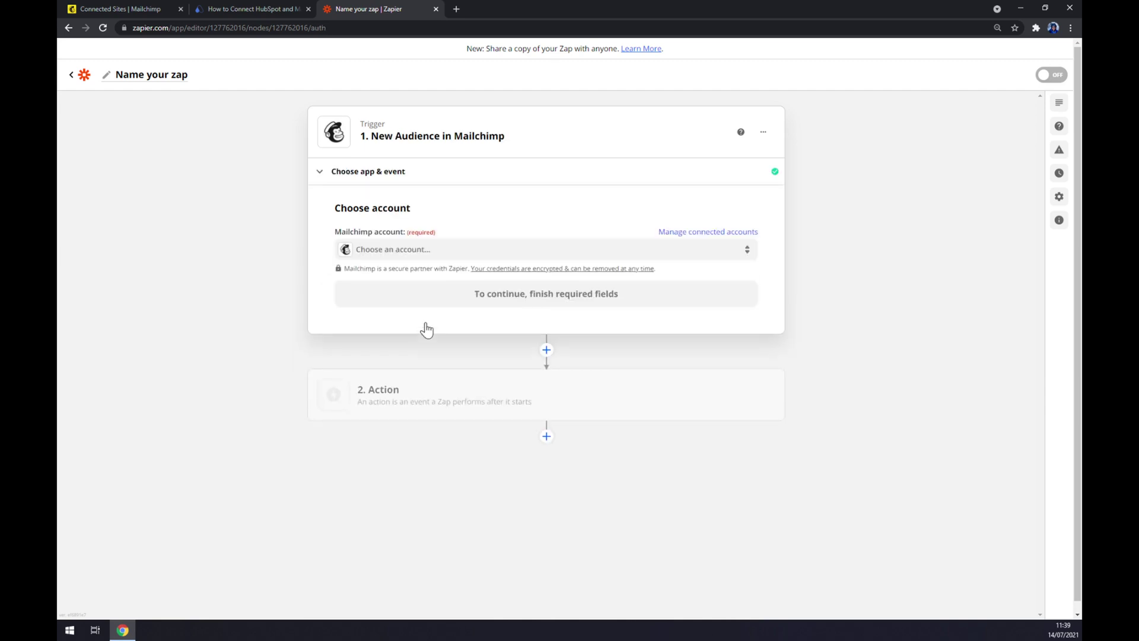
- Select the connected Mailchimp account for the trigger and continue
{"action": "left_click", "coordinate": [399, 253]}
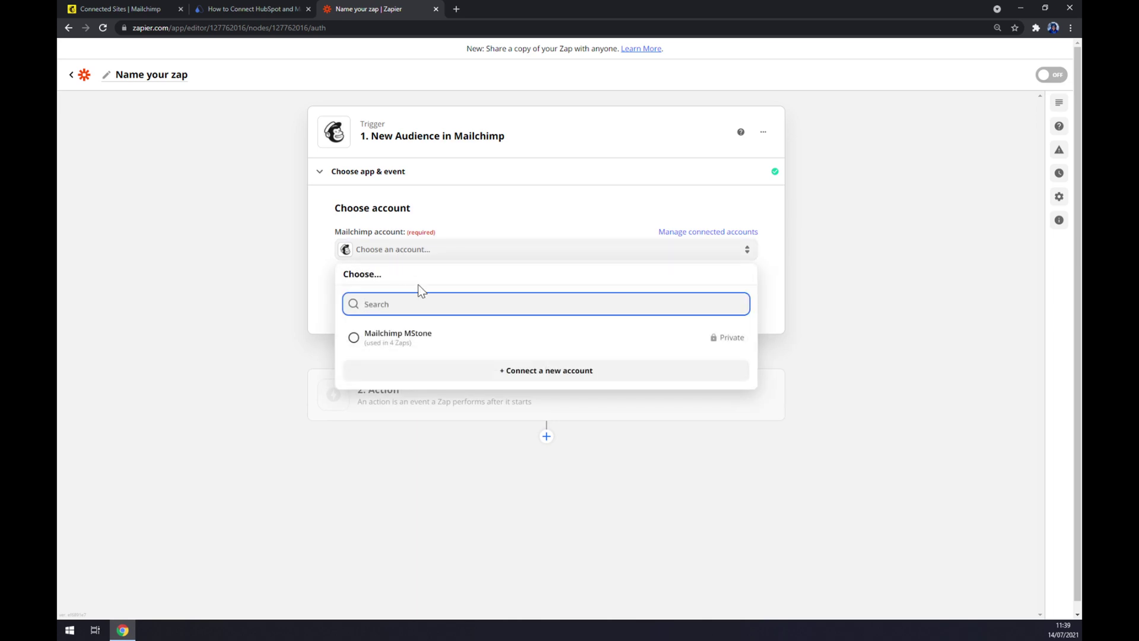
{"action": "left_click", "coordinate": [451, 336]}
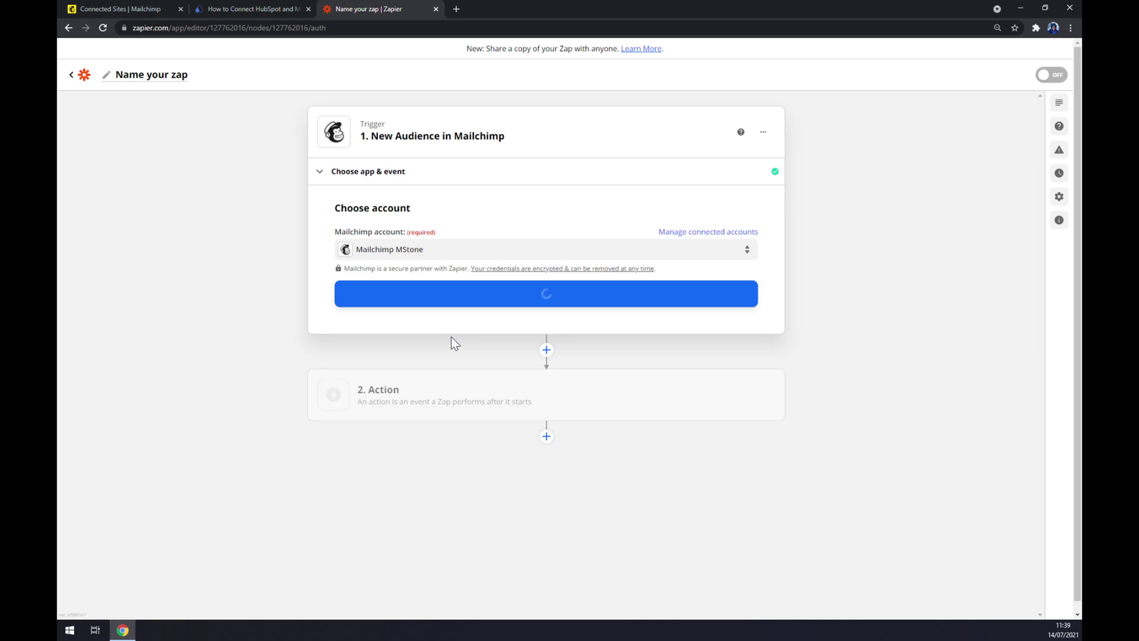
{"action": "left_click", "coordinate": [507, 299]}
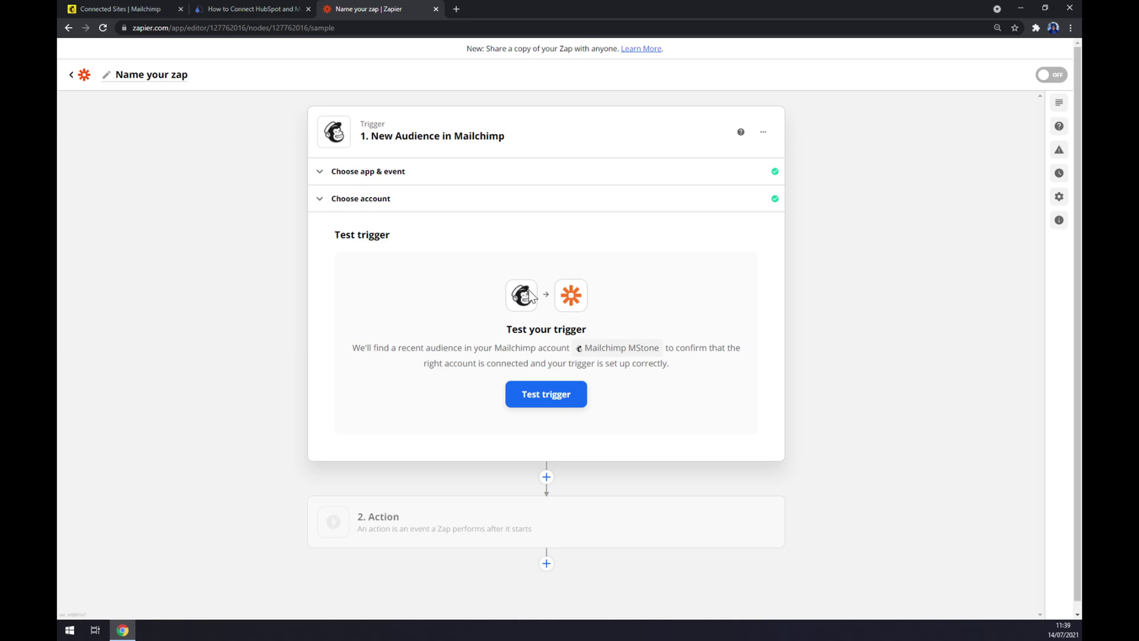
{"action": "left_click", "coordinate": [428, 516]}
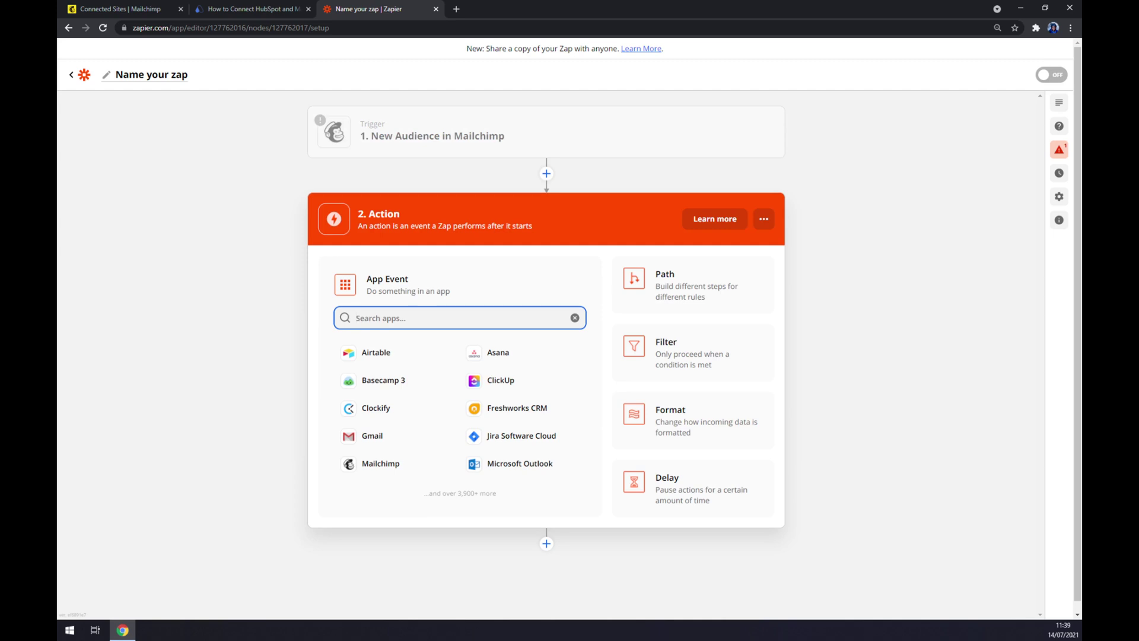
- Choose HubSpot as the action app with Create Deal as the action event
{"action": "type", "text": "hubspo"}
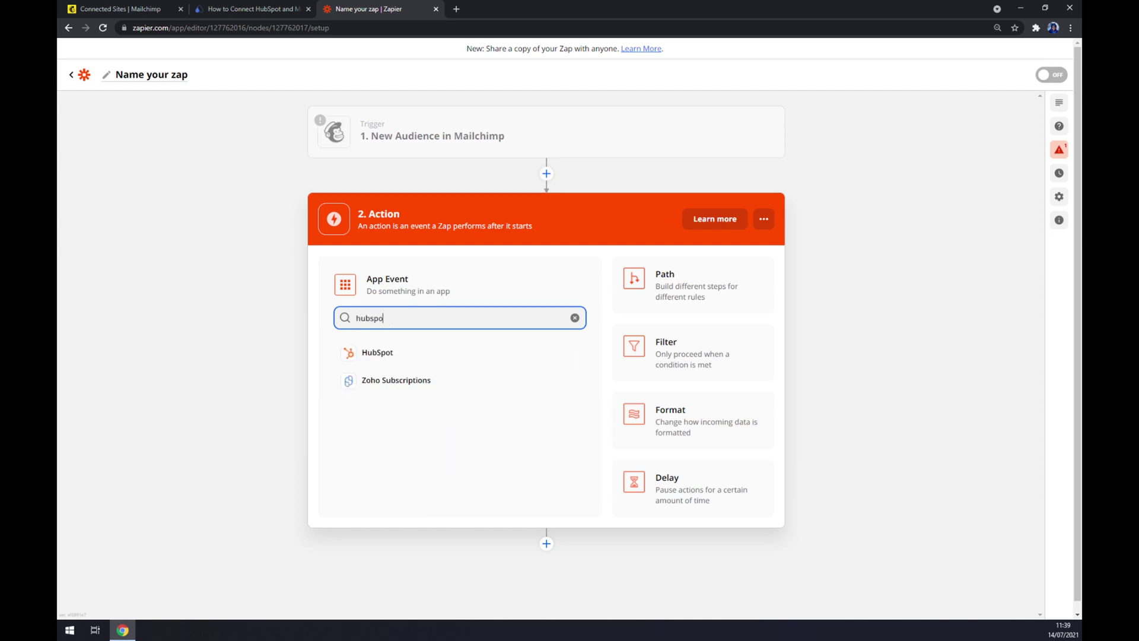
{"action": "left_click", "coordinate": [380, 351]}
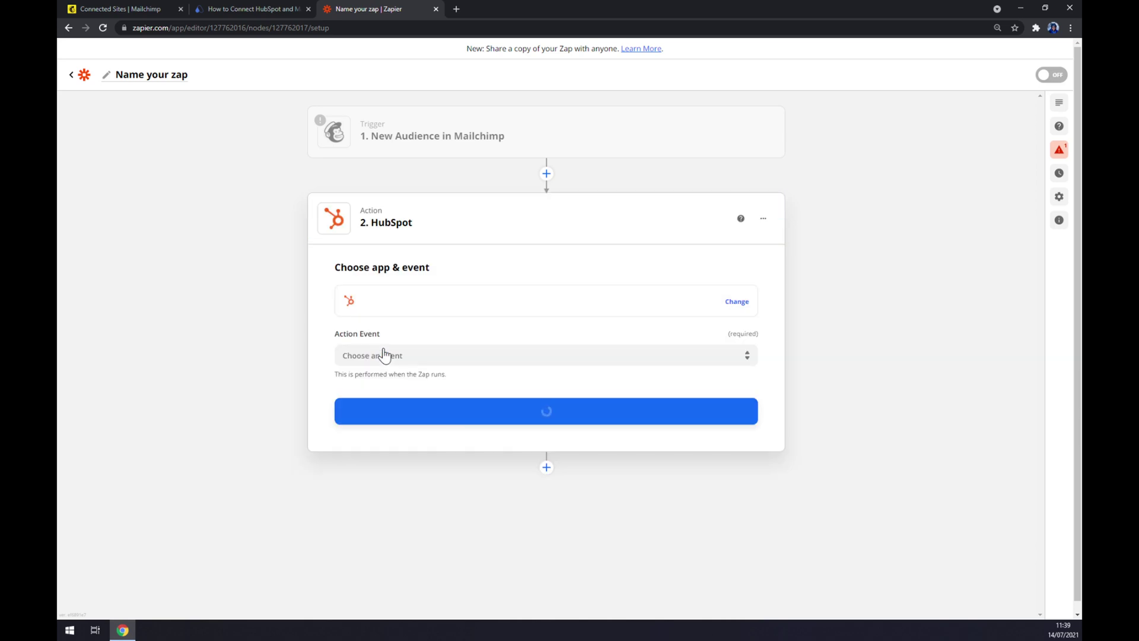
{"action": "left_click", "coordinate": [193, 6]}
{"action": "scroll", "coordinate": [541, 399], "scroll_direction": "up", "scroll_amount": 3}
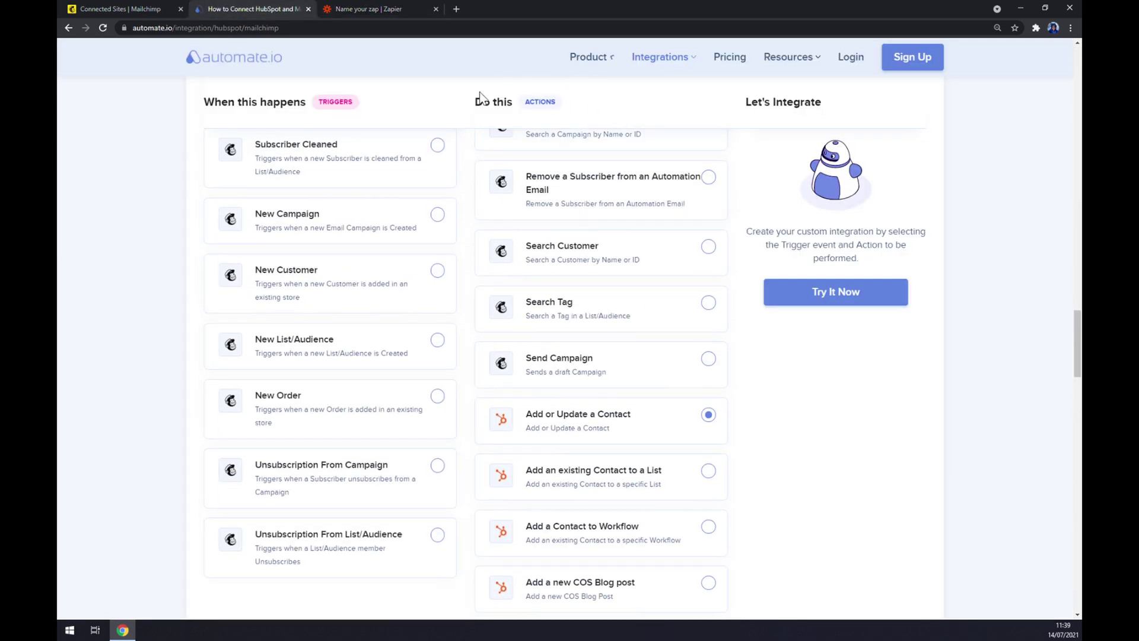
{"action": "left_click", "coordinate": [355, 10]}
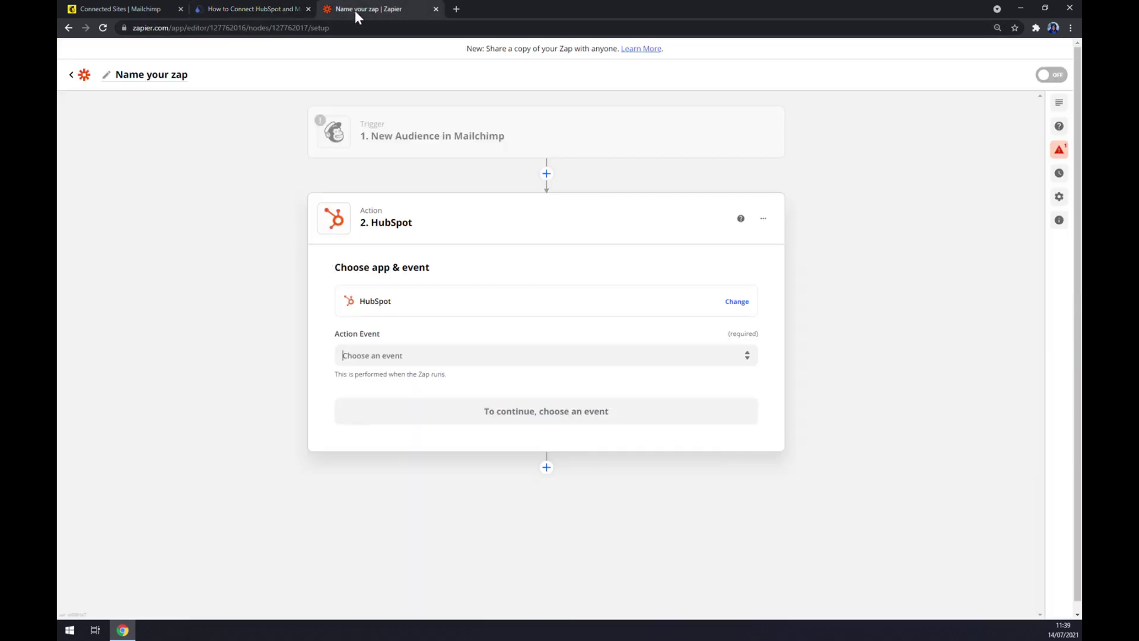
{"action": "left_click", "coordinate": [410, 396]}
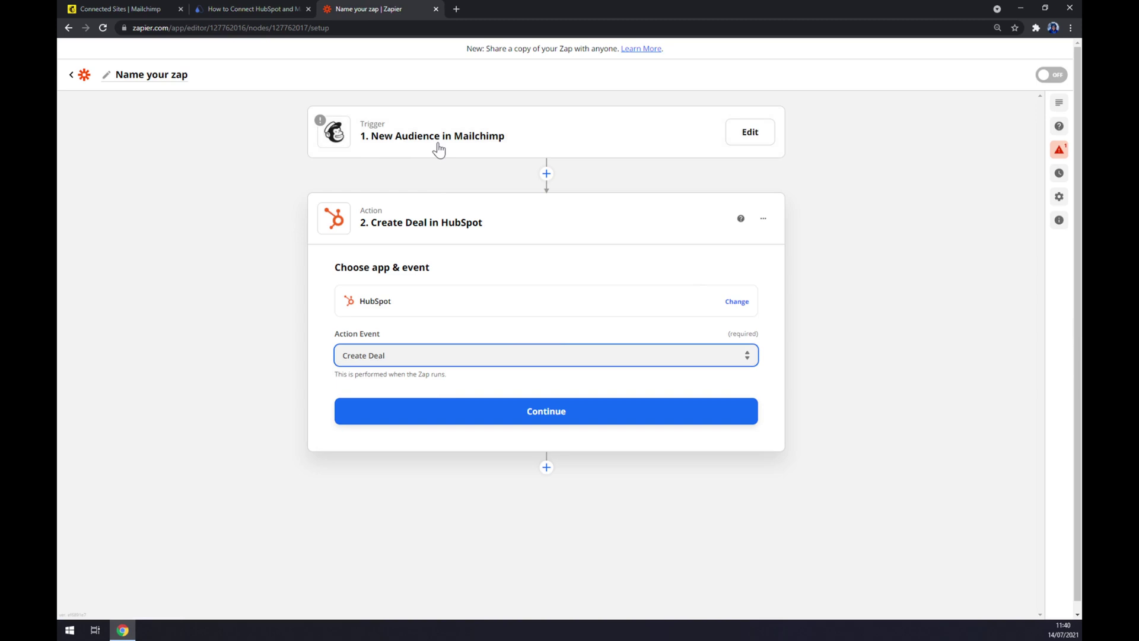
{"action": "left_click", "coordinate": [473, 412]}
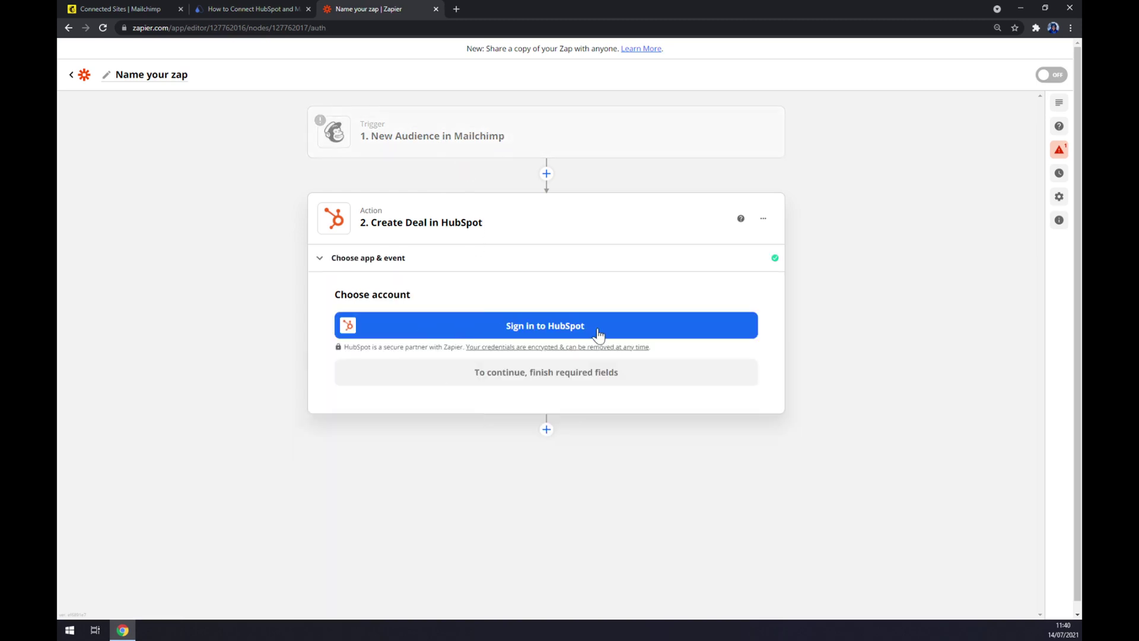